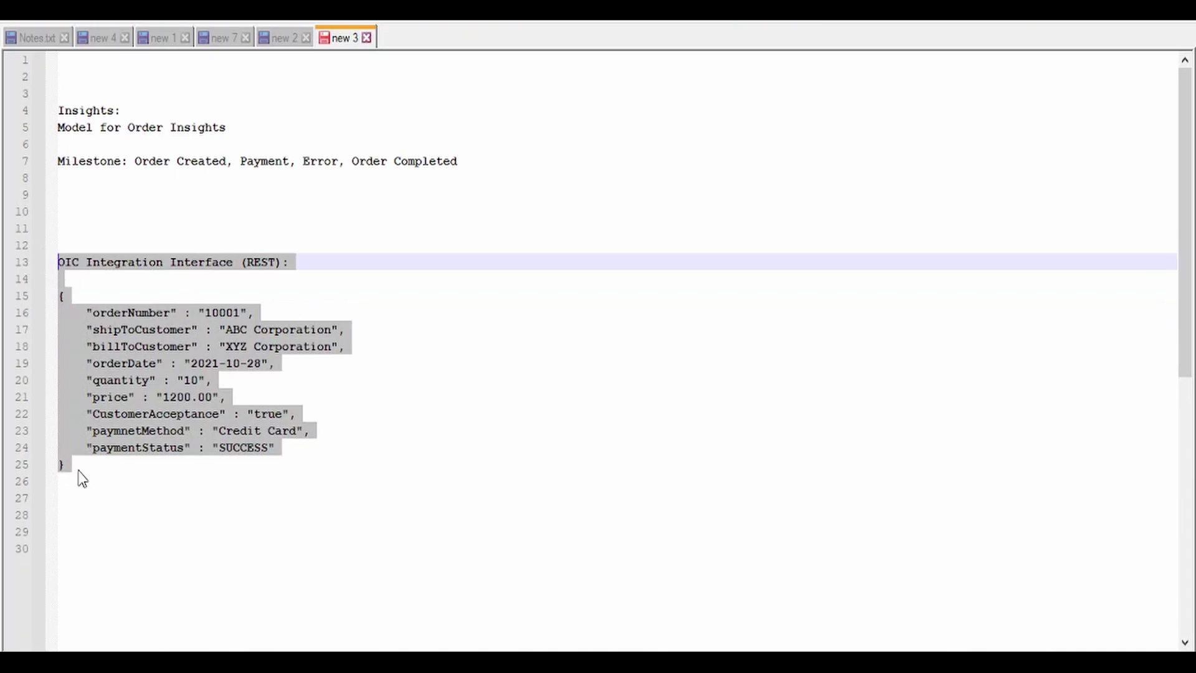
Step: Review the REST order JSON payload and Insight model notes in Notepad++
left_click_drag(76, 470, 54, 295)
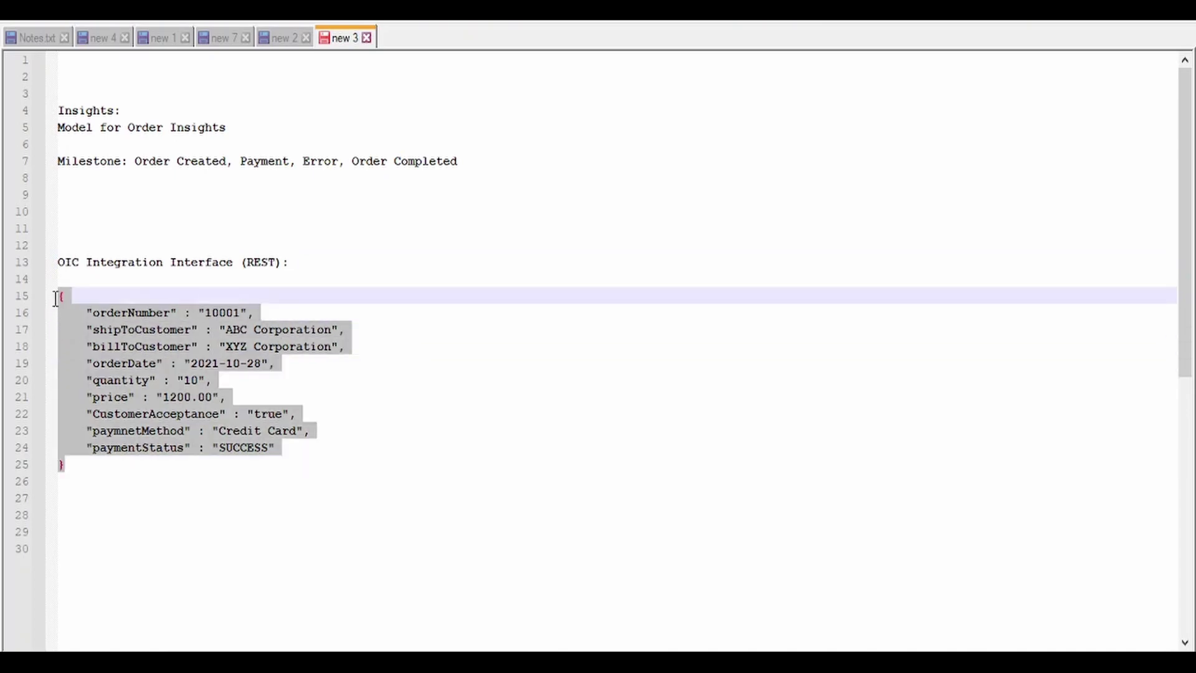
left_click(62, 121)
double_click(107, 260)
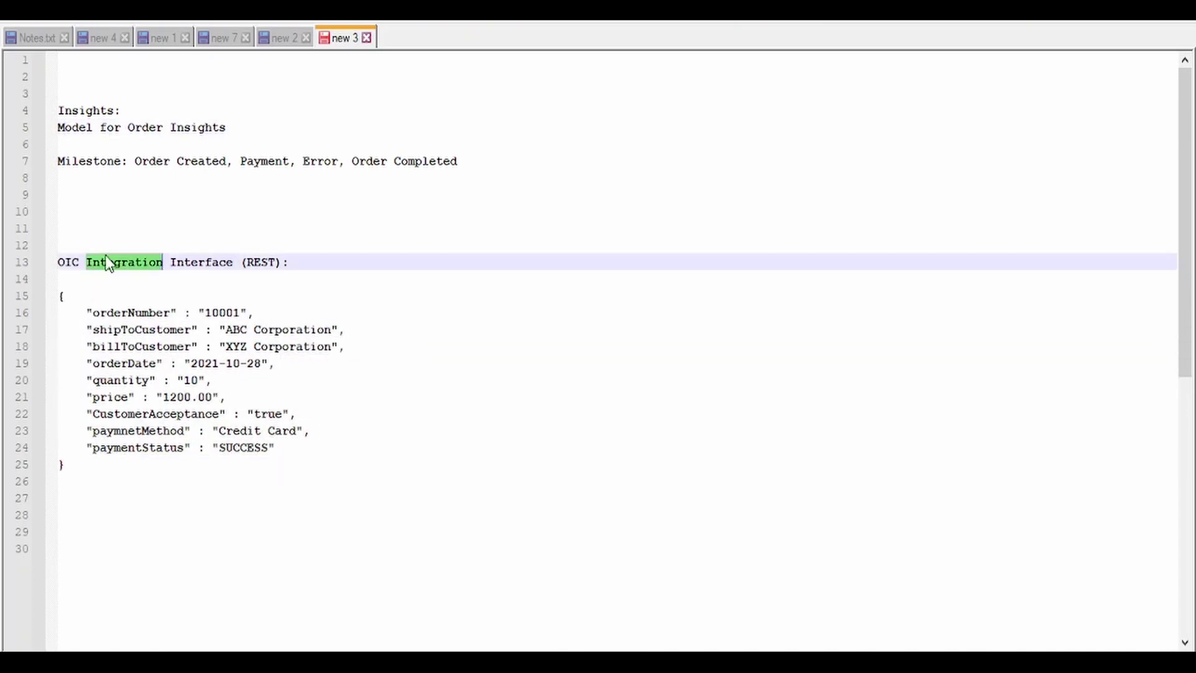
left_click(1099, 23)
scroll(496, 419, "up", 3)
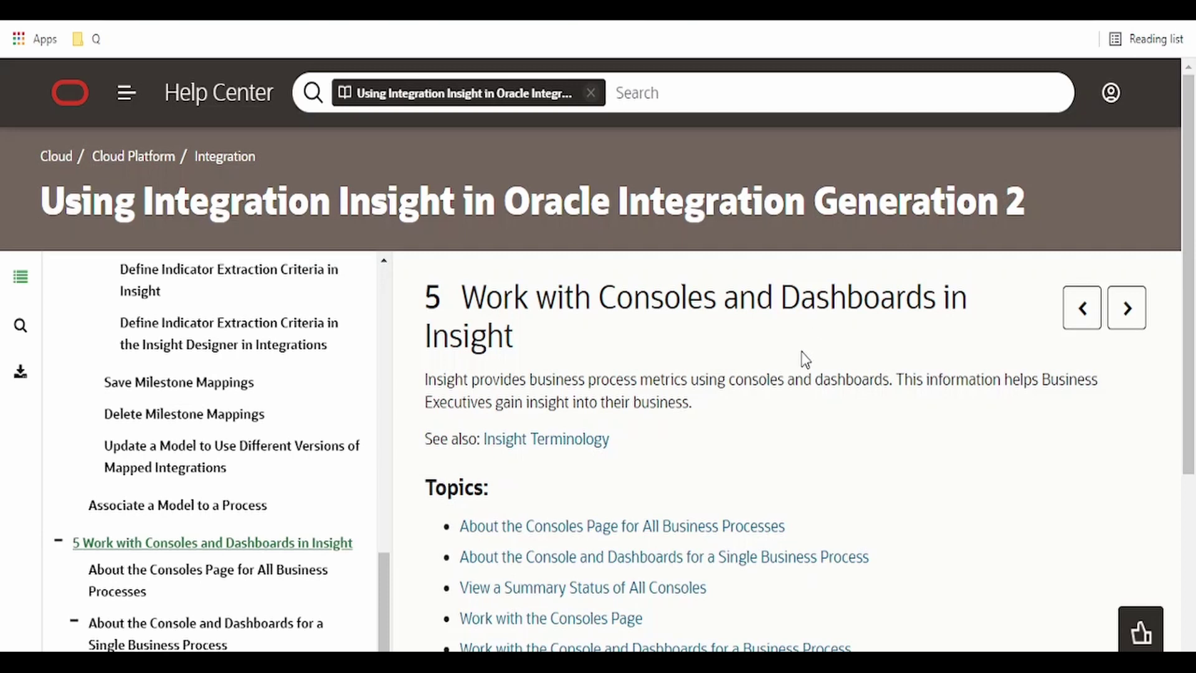
scroll(359, 610, "down", 1)
scroll(360, 610, "down", 1)
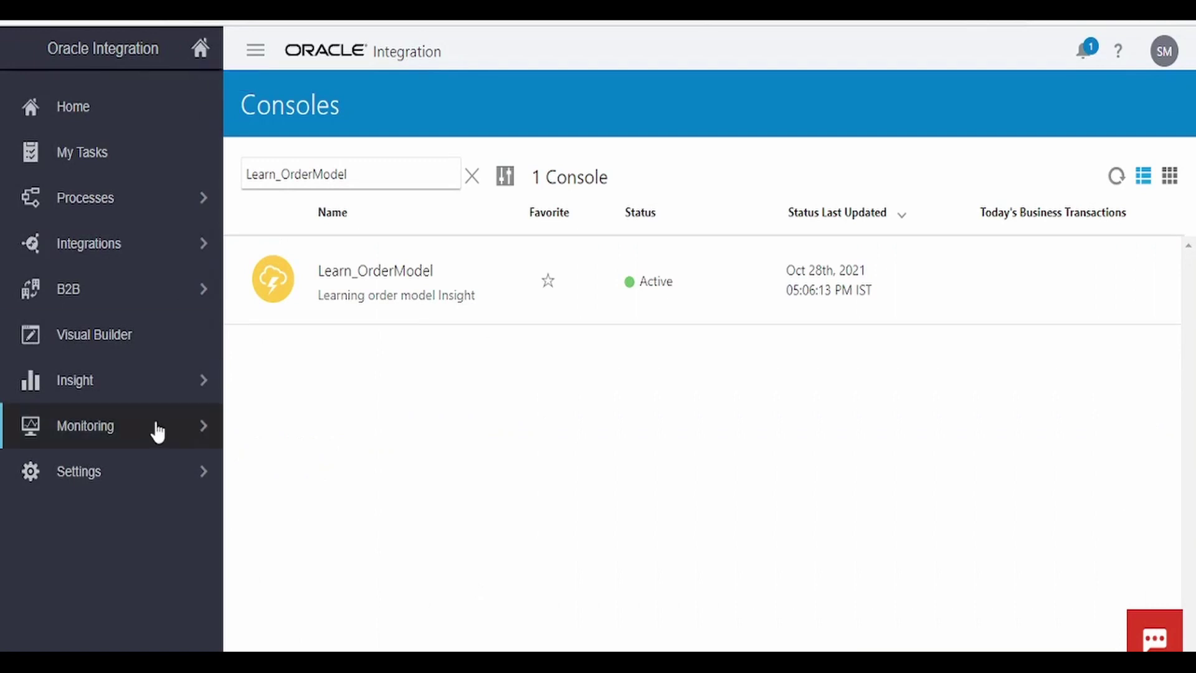
Step: Open Insight's consoles list and refresh it to show Learn_OrderModel
left_click(162, 380)
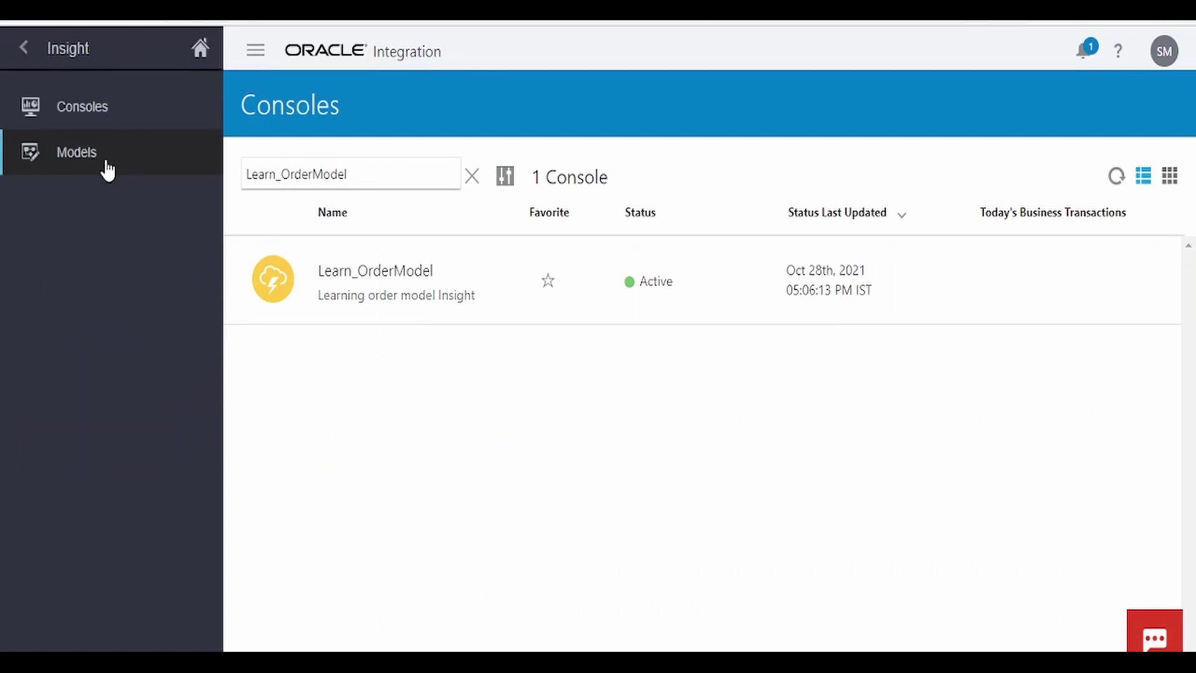
left_click(143, 112)
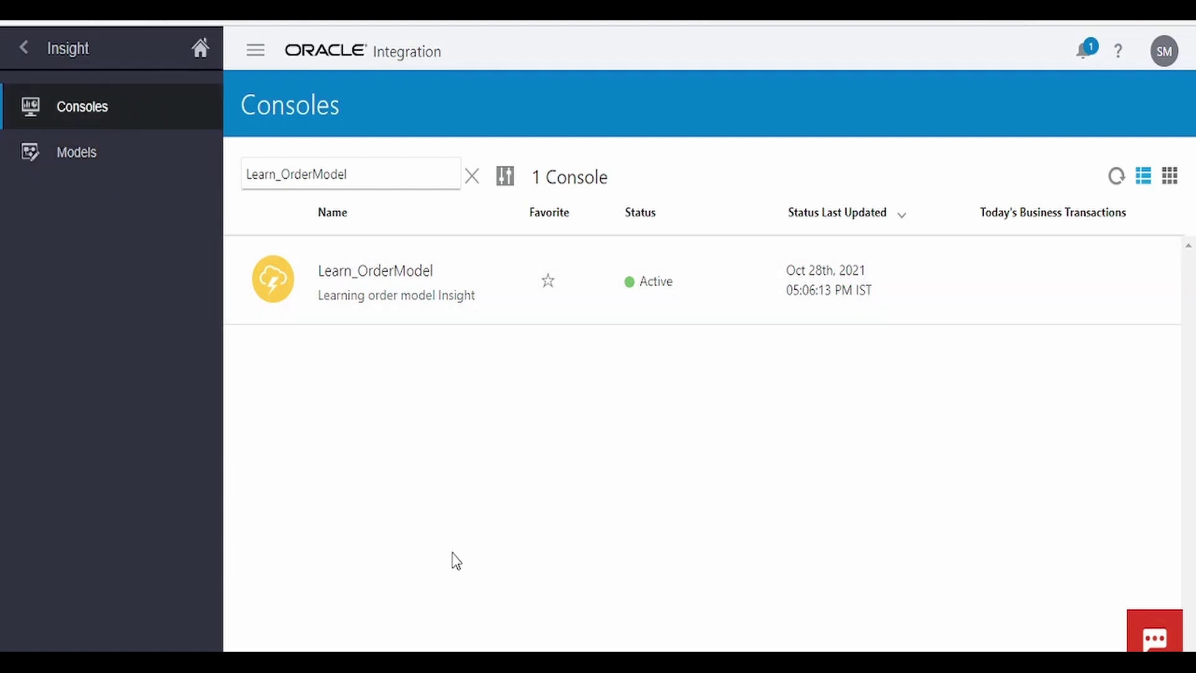
left_click(1116, 176)
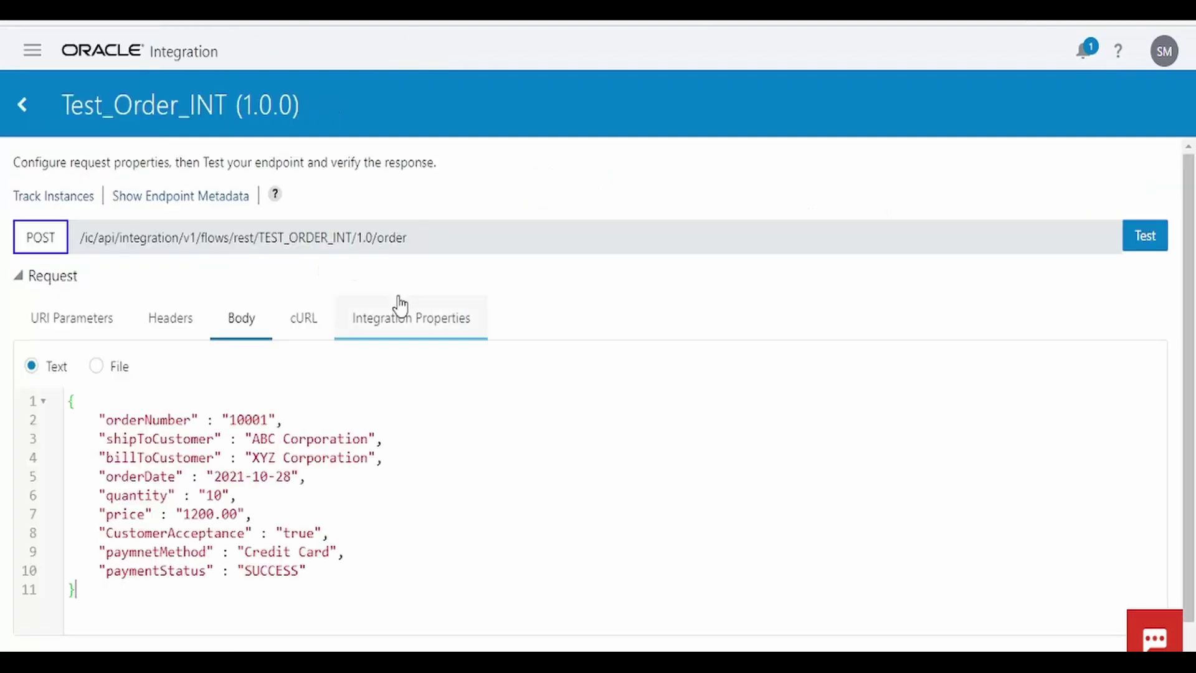
Step: Check the order 10001 body with CustomerAcceptance true and run the Test_Order_INT test
double_click(149, 122)
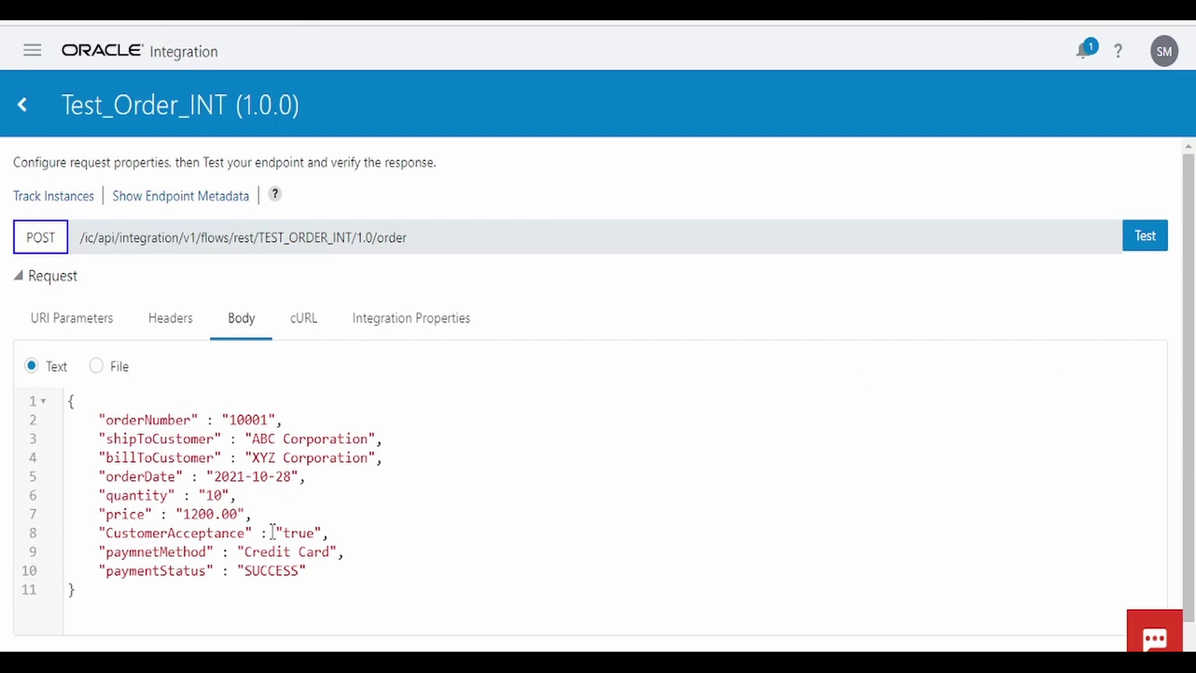
double_click(306, 532)
left_click(1141, 237)
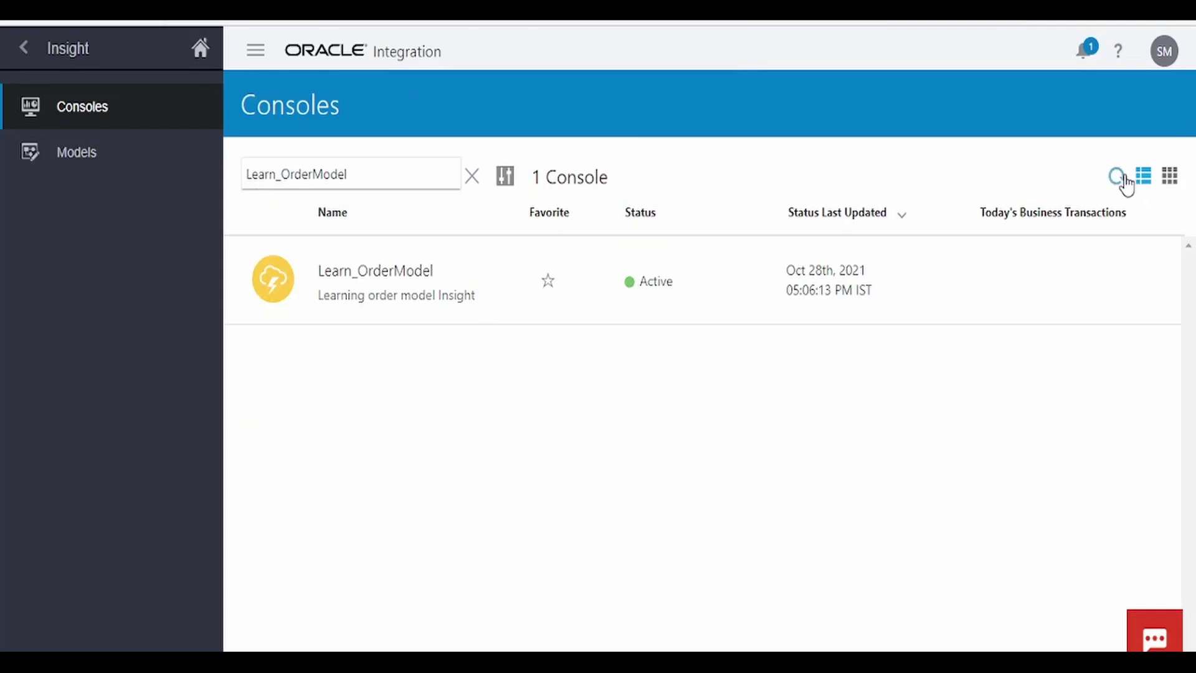
Step: Refresh the consoles list and open the Learn_OrderModel console dashboards
left_click(1126, 182)
left_click(1126, 182)
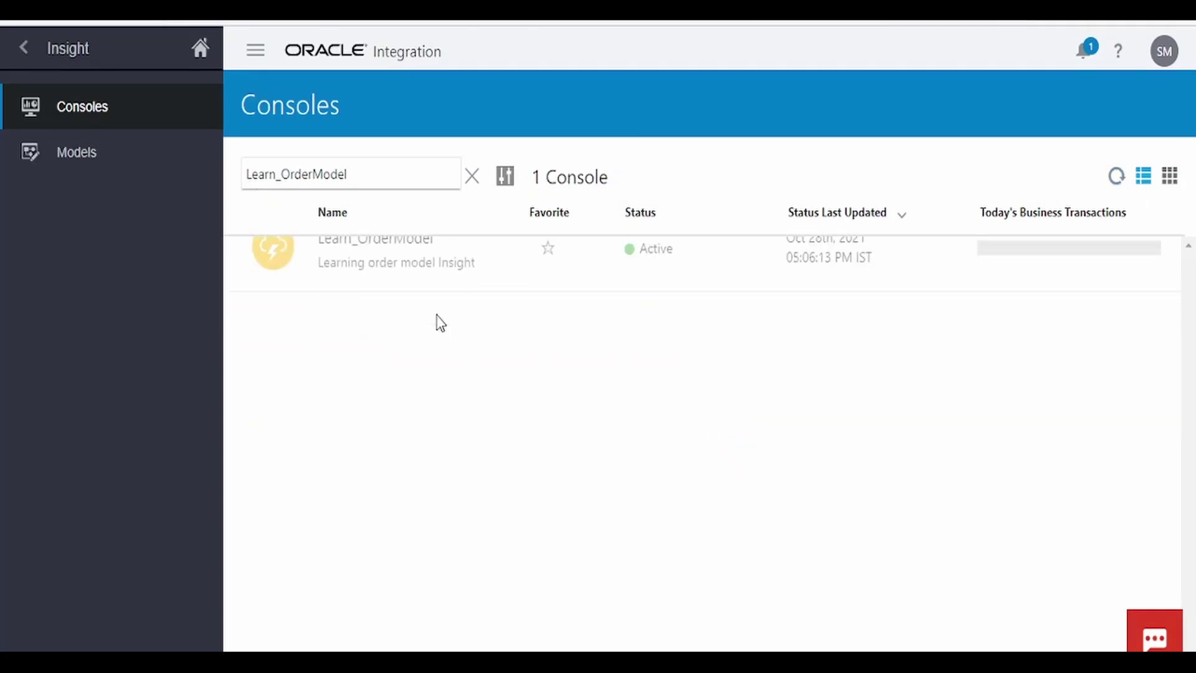
left_click(401, 276)
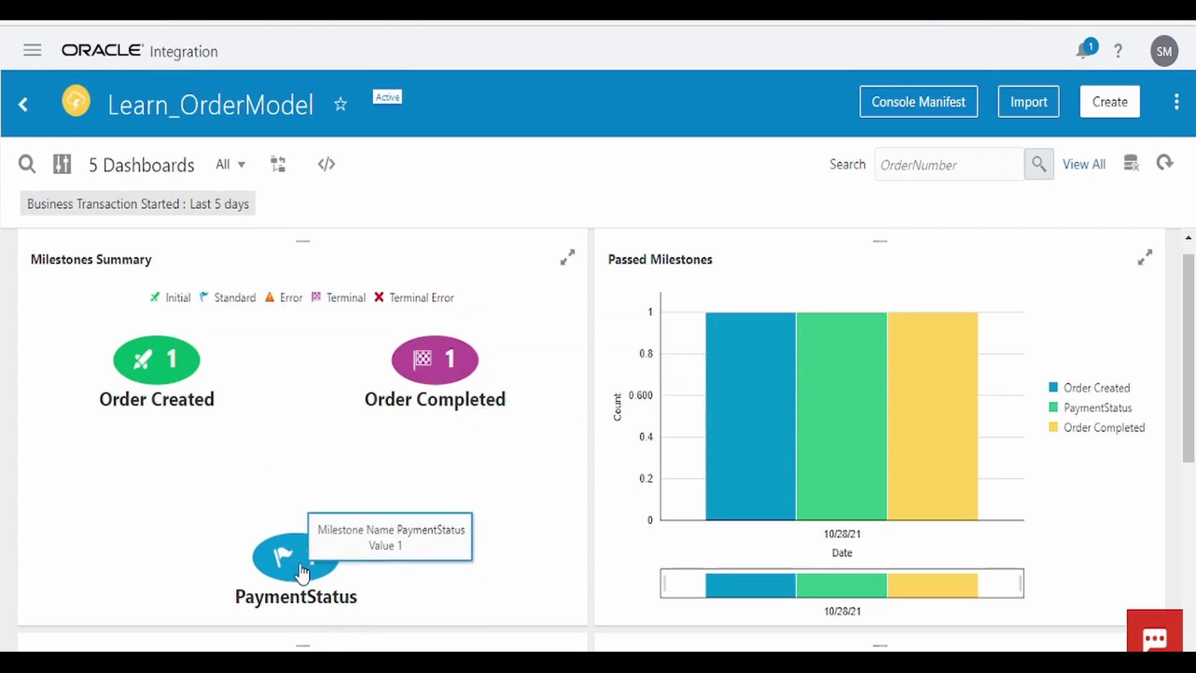
scroll(791, 487, "up", 1)
scroll(791, 487, "down", 5)
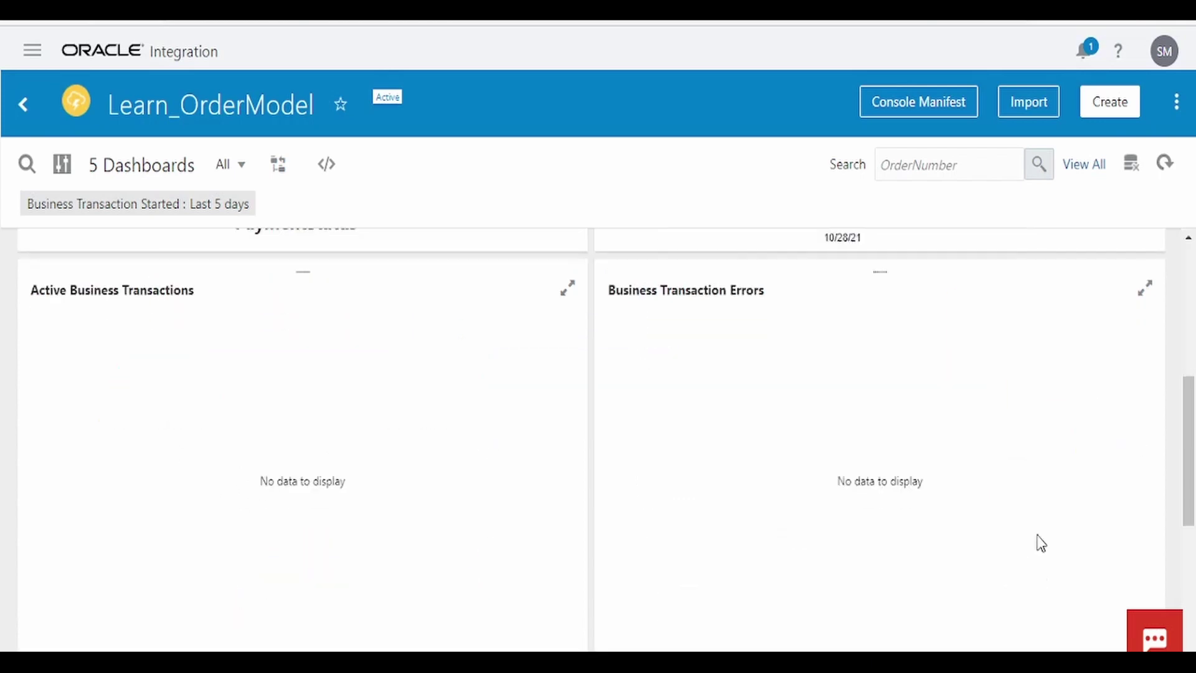
scroll(1037, 542, "up", 4)
scroll(561, 466, "down", 3)
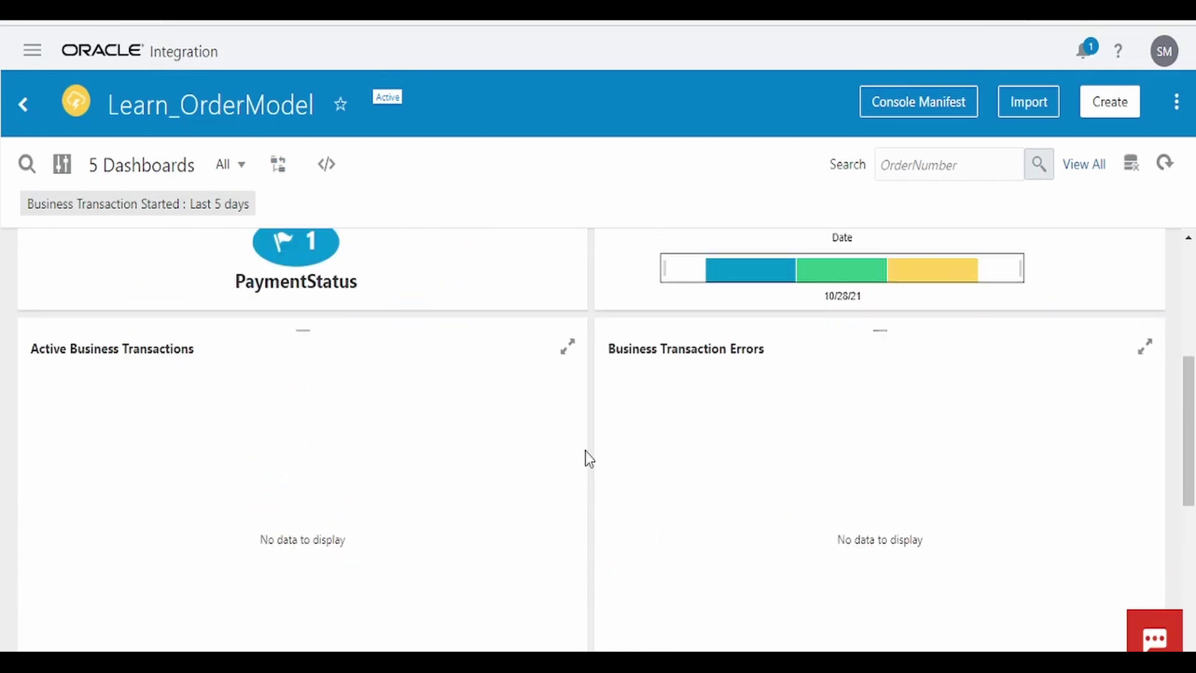
scroll(756, 463, "down", 2)
scroll(751, 472, "down", 3)
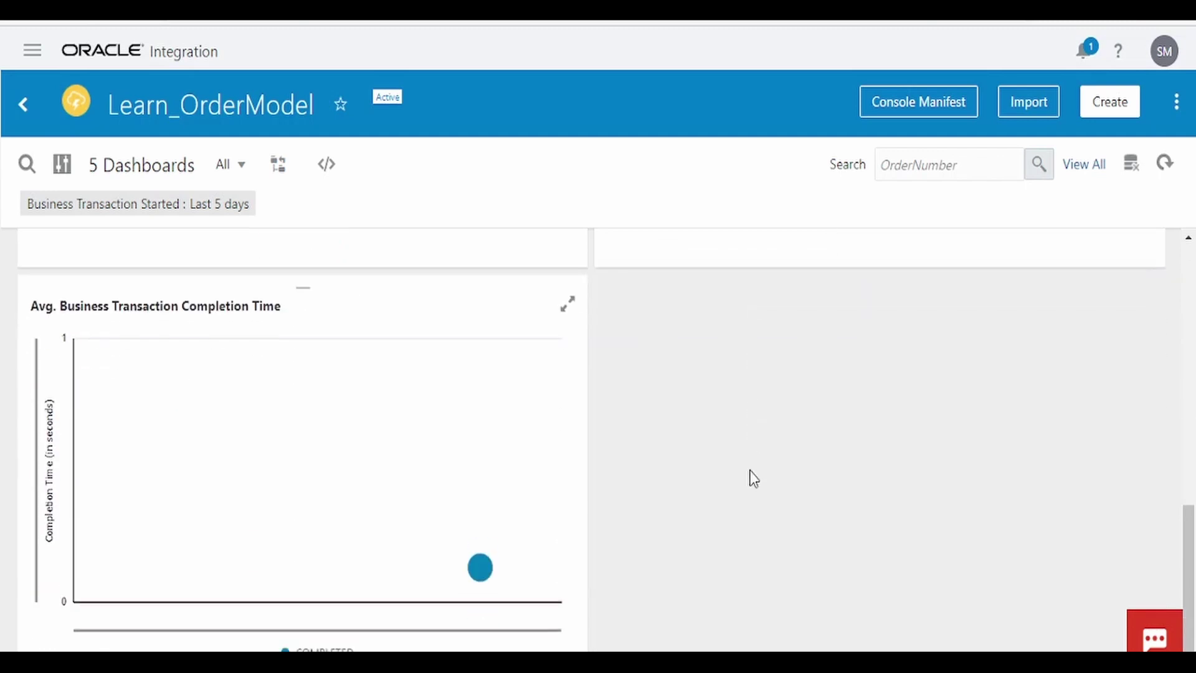
scroll(972, 561, "up", 4)
scroll(1028, 337, "up", 1)
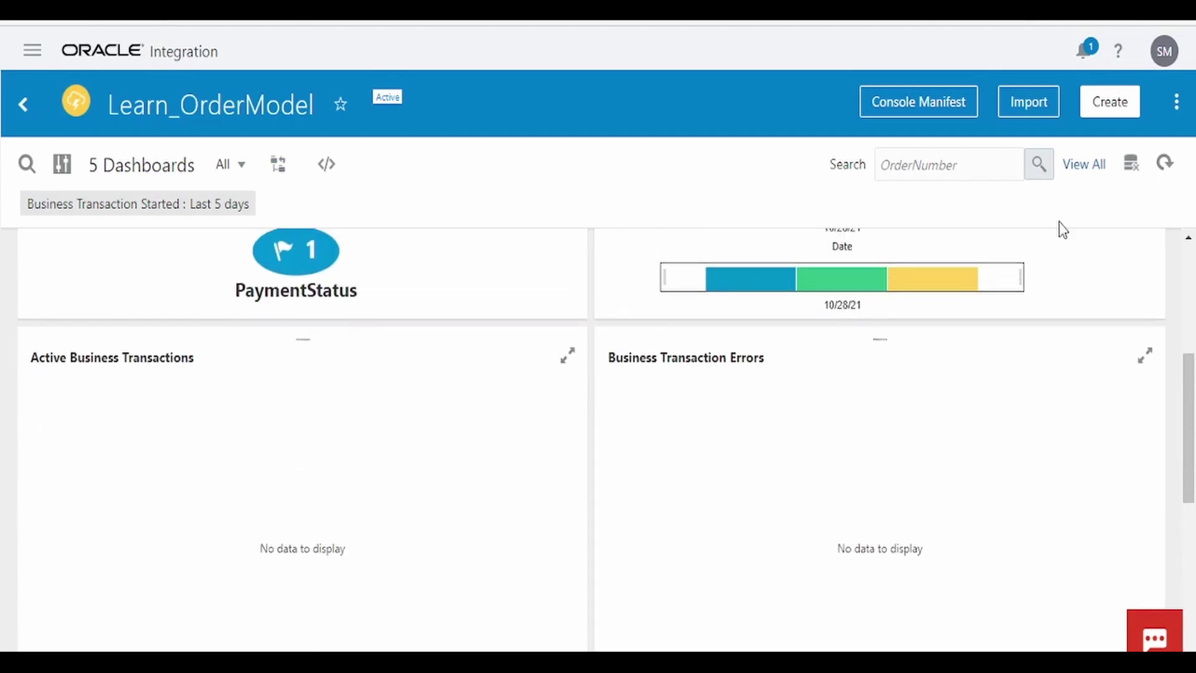
scroll(361, 454, "up", 4)
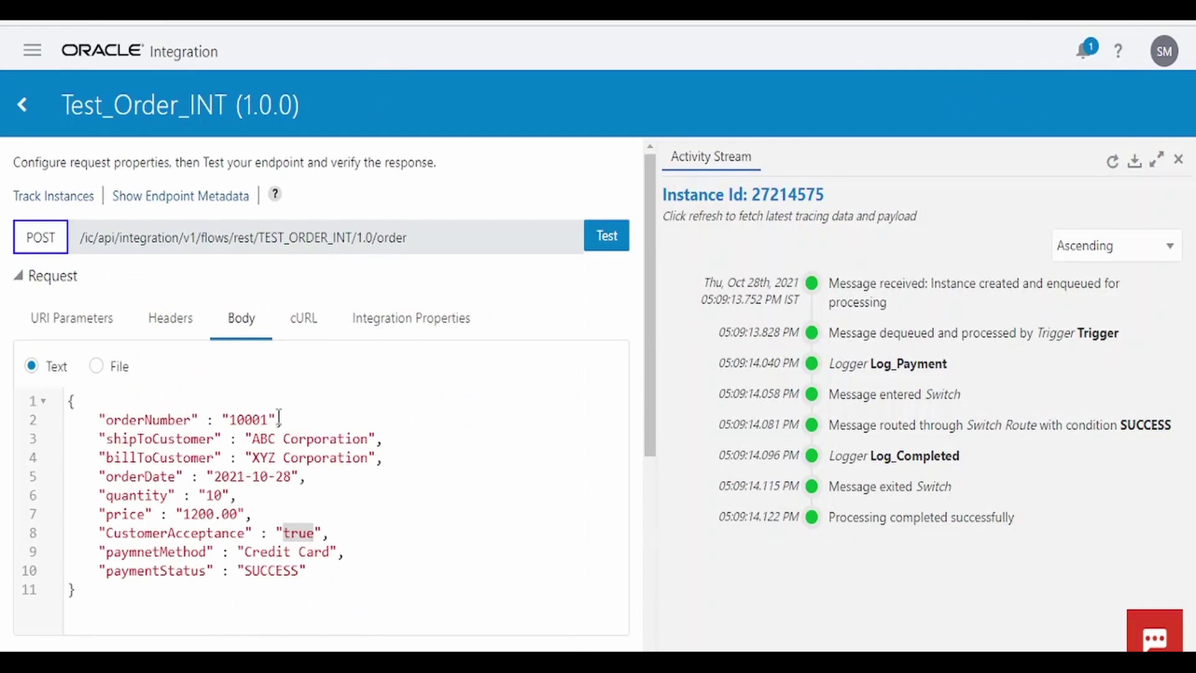
Step: Change the orderNumber to 10002 and run the Test_Order_INT test
left_click(270, 419)
key("BackSpace")
type("2\",")
left_click(607, 239)
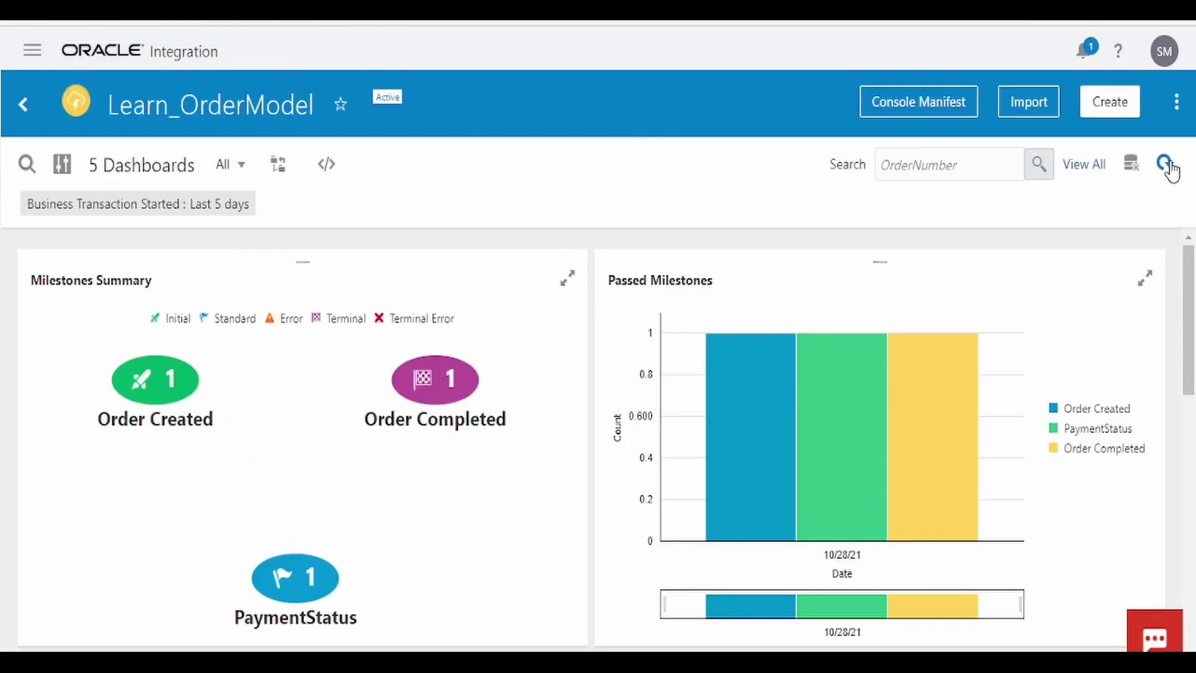
Step: Refresh the dashboard data and reopen the Learn_OrderModel console dashboards
left_click(1165, 164)
left_click(276, 161)
left_click(23, 96)
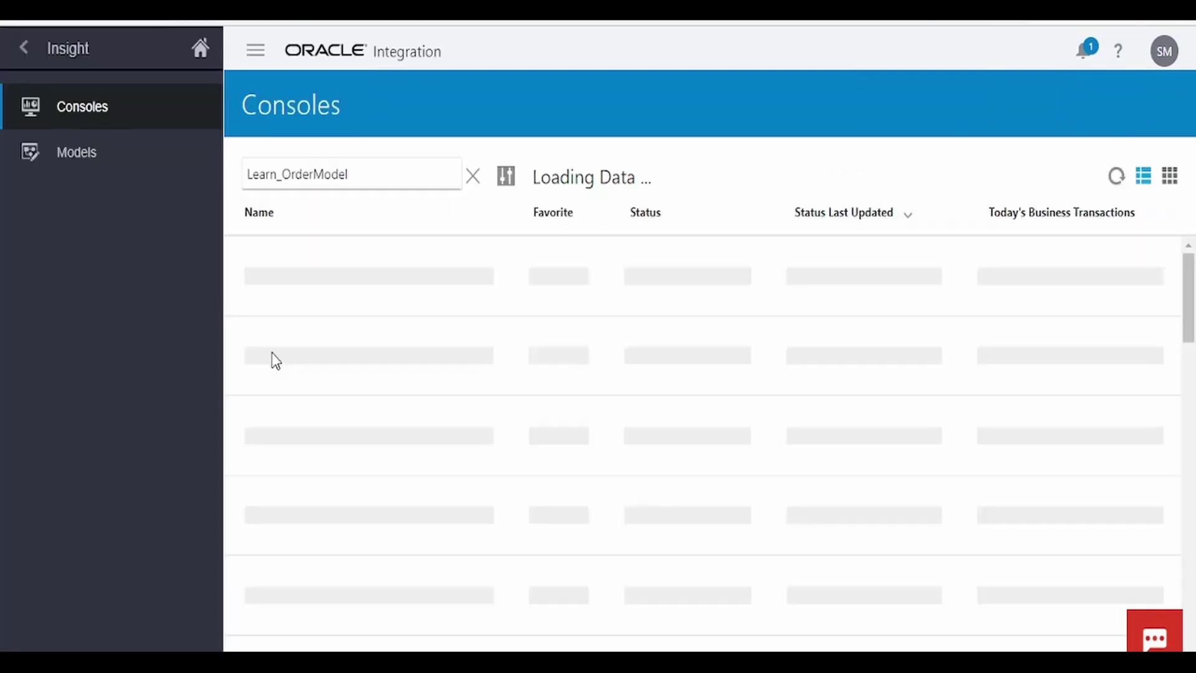
left_click(372, 279)
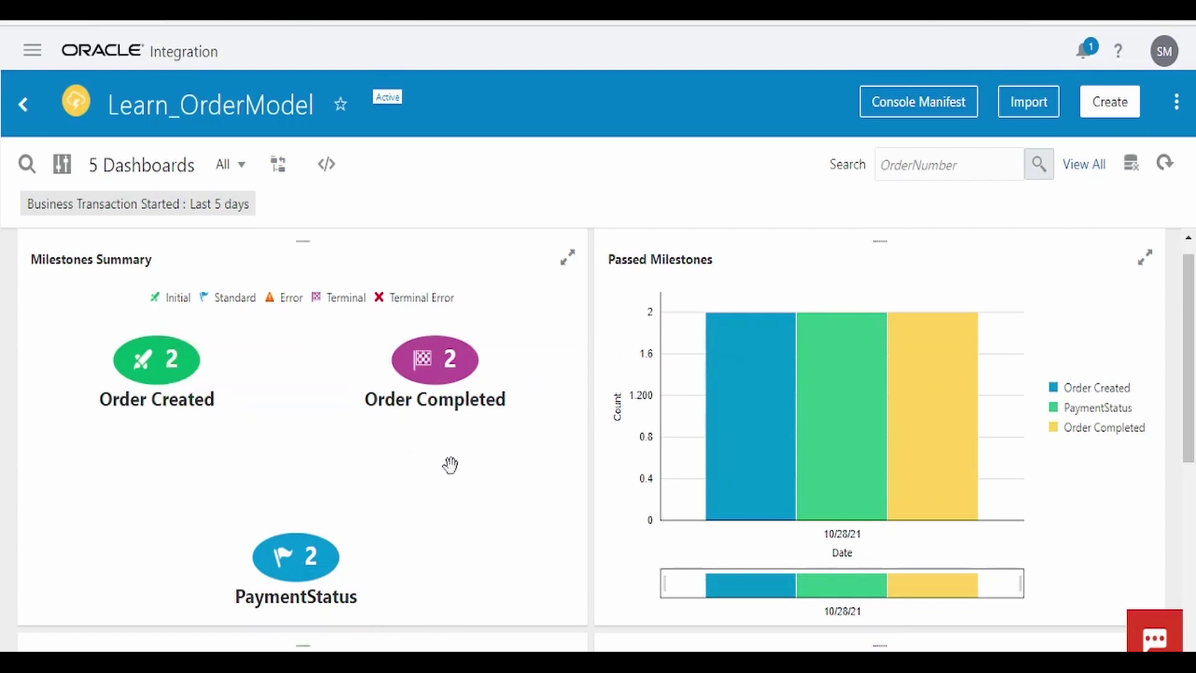
scroll(957, 514, "down", 2)
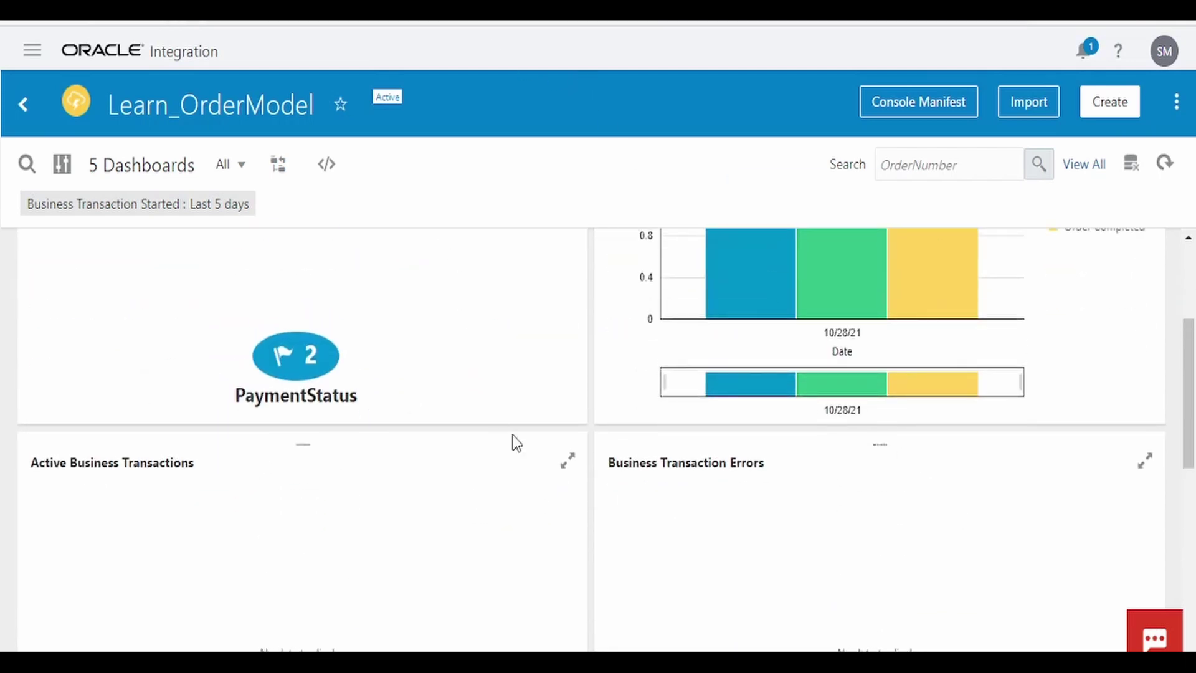
scroll(515, 440, "up", 1)
scroll(427, 259, "up", 2)
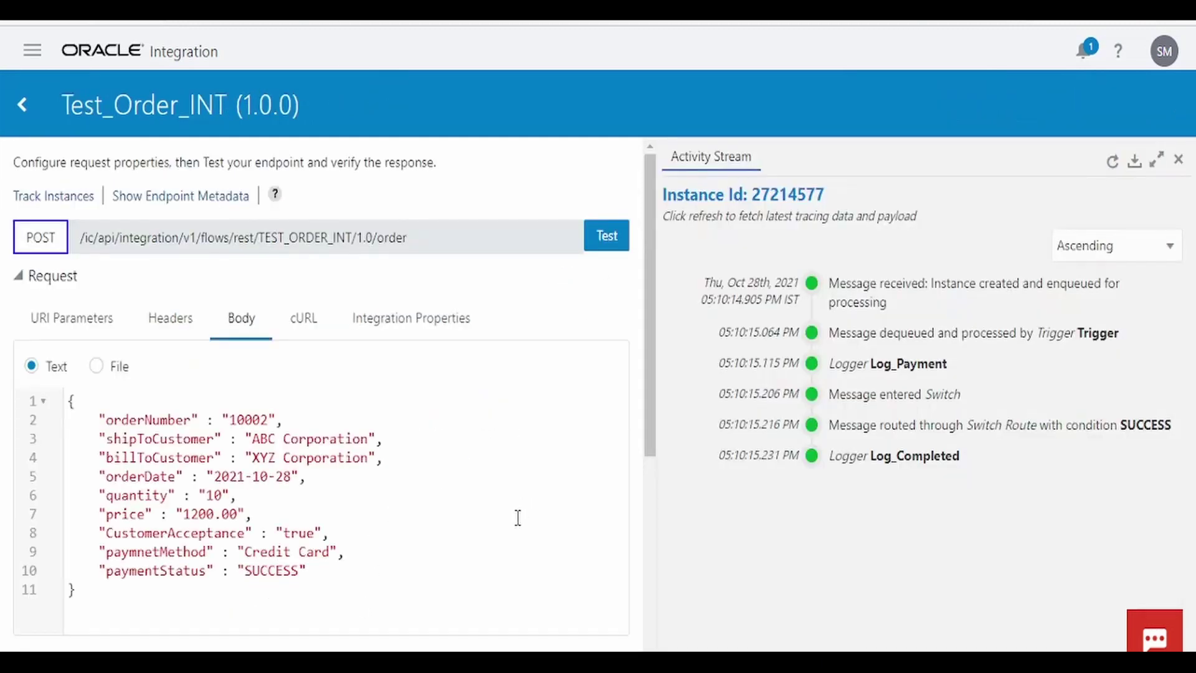
scroll(517, 517, "down", 1)
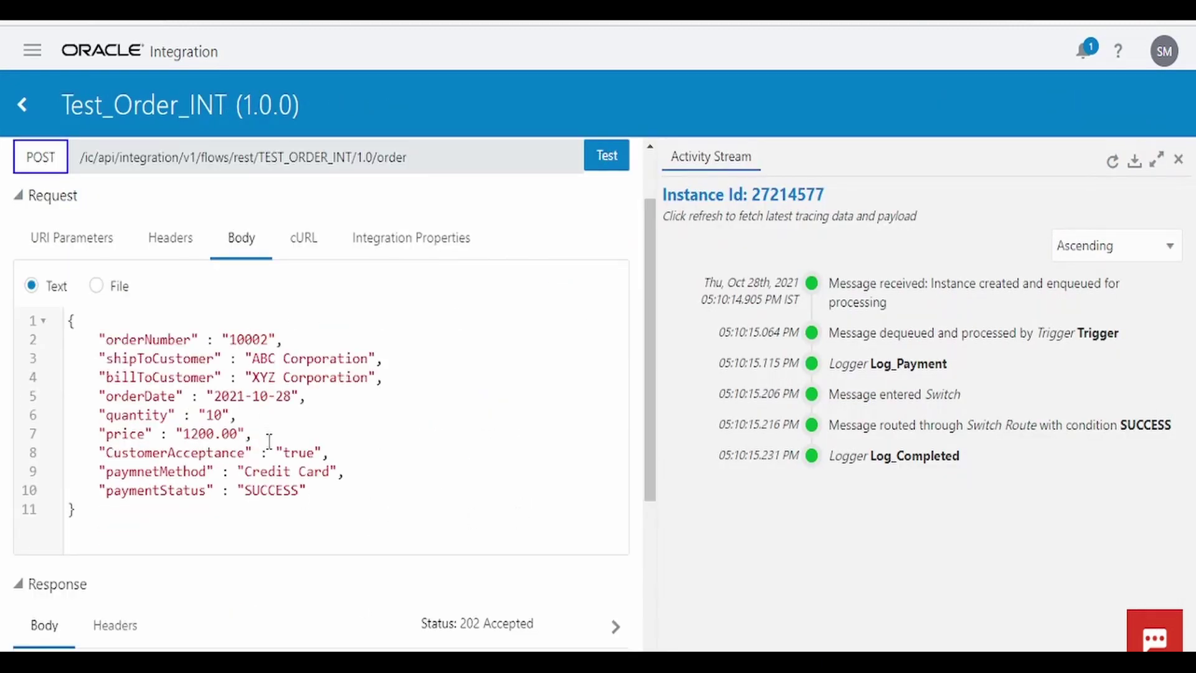
Step: Send order 10003 with CustomerAcceptance false through Test_Order_INT
double_click(287, 453)
type("false")
left_click(270, 339)
key("BackSpace")
type("3")
left_click(618, 150)
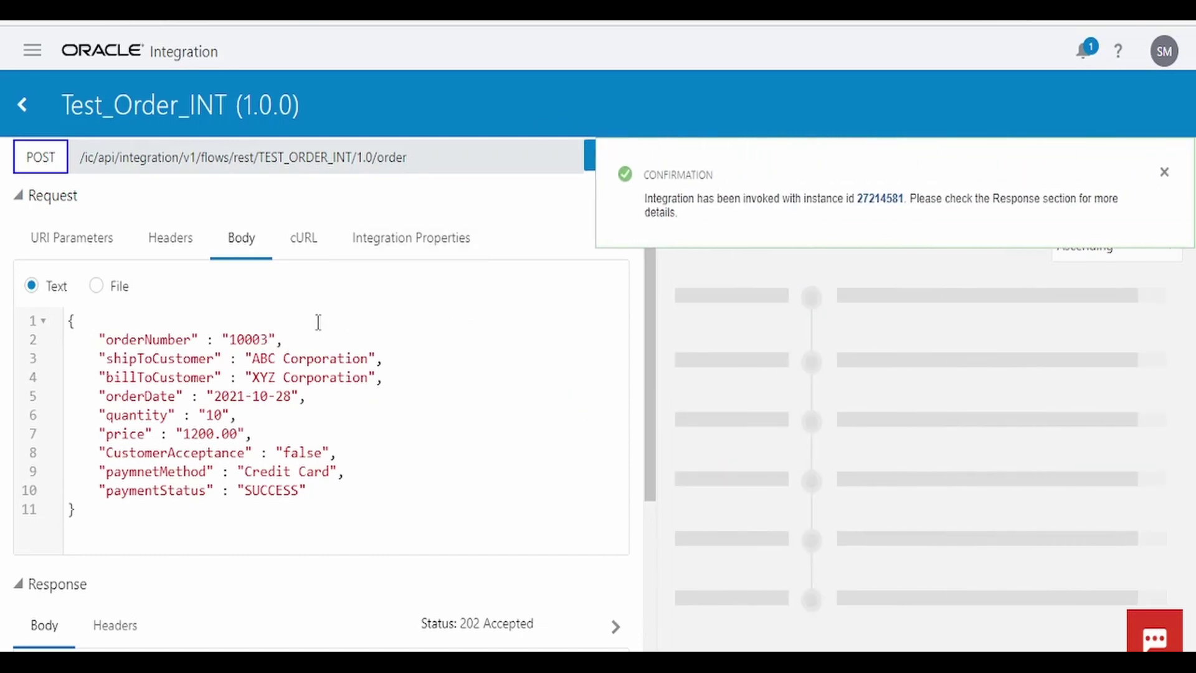
double_click(231, 337)
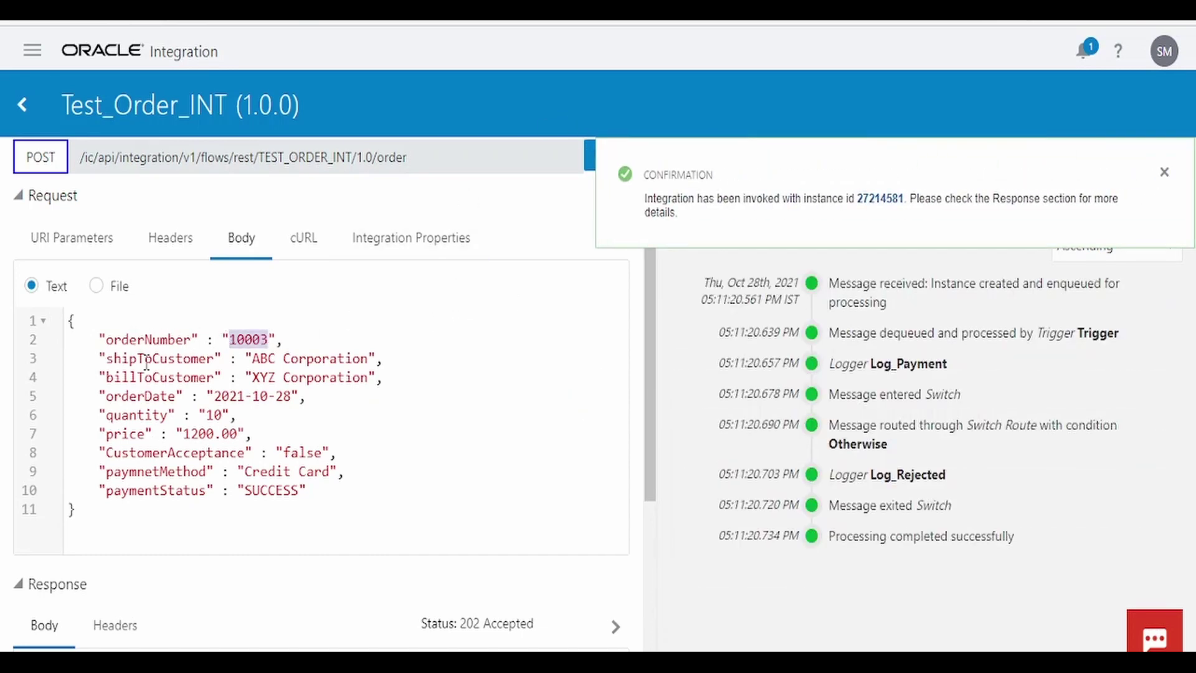
left_click_drag(99, 339, 295, 332)
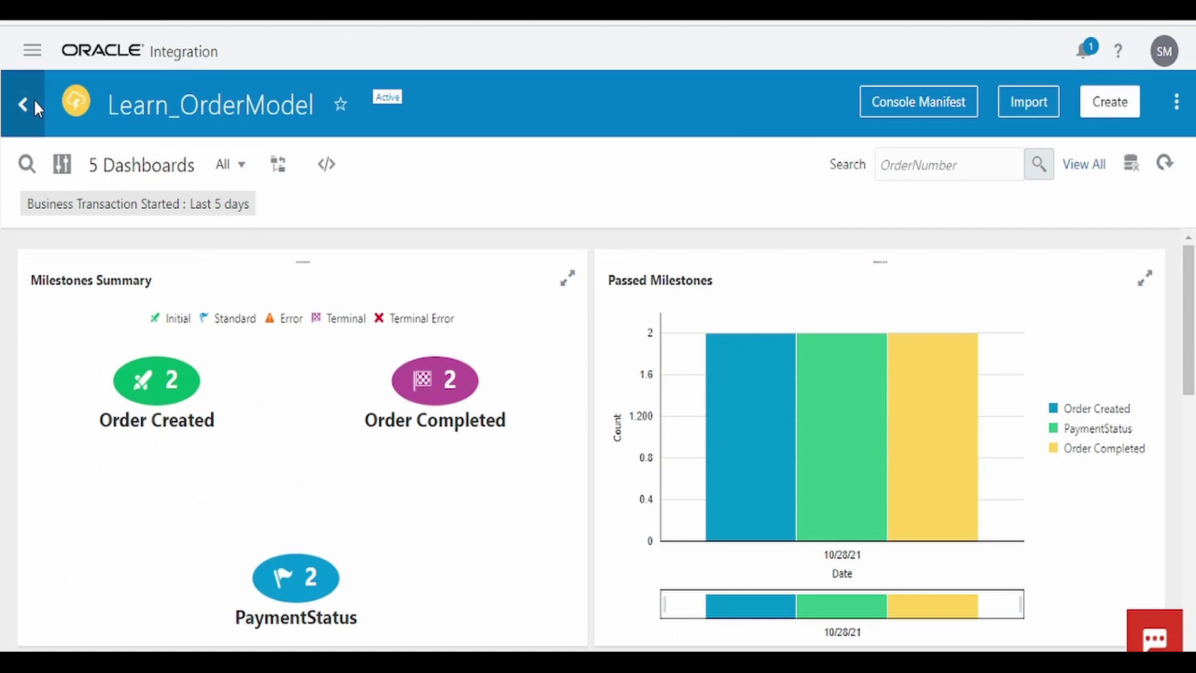
Step: View Learn_OrderModel dashboards counting three created, two completed and one rejected order
left_click(32, 106)
left_click(356, 292)
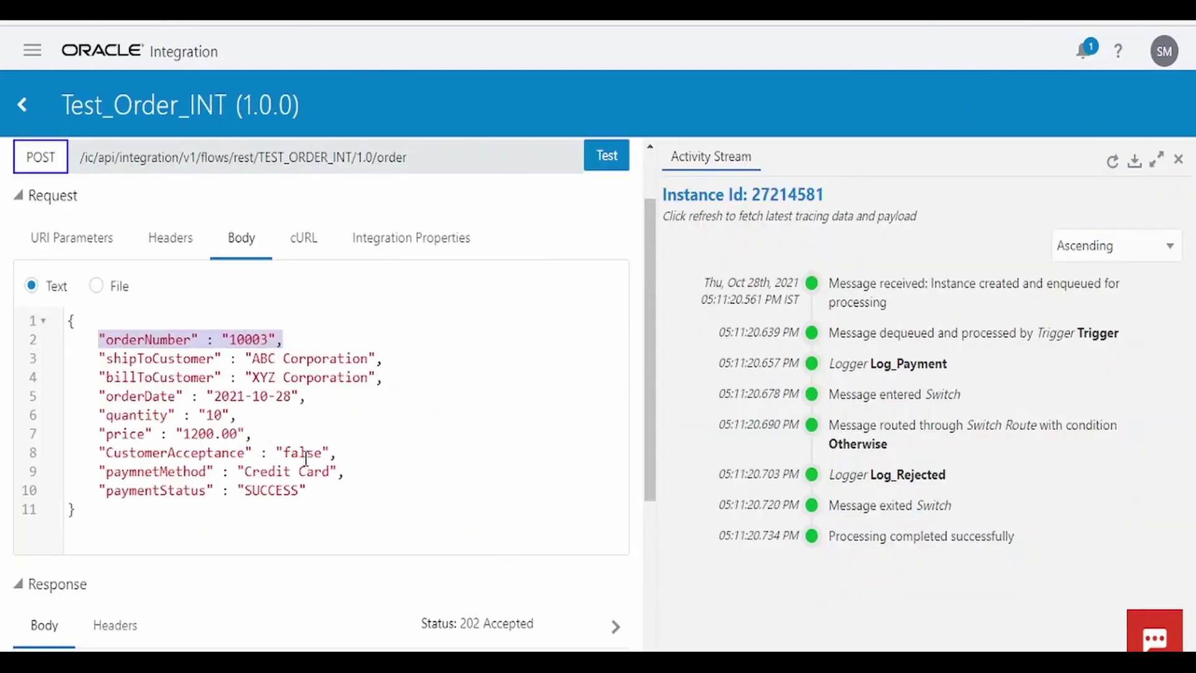
double_click(305, 455)
scroll(866, 565, "down", 4)
scroll(879, 585, "up", 2)
scroll(636, 573, "up", 2)
scroll(635, 571, "up", 1)
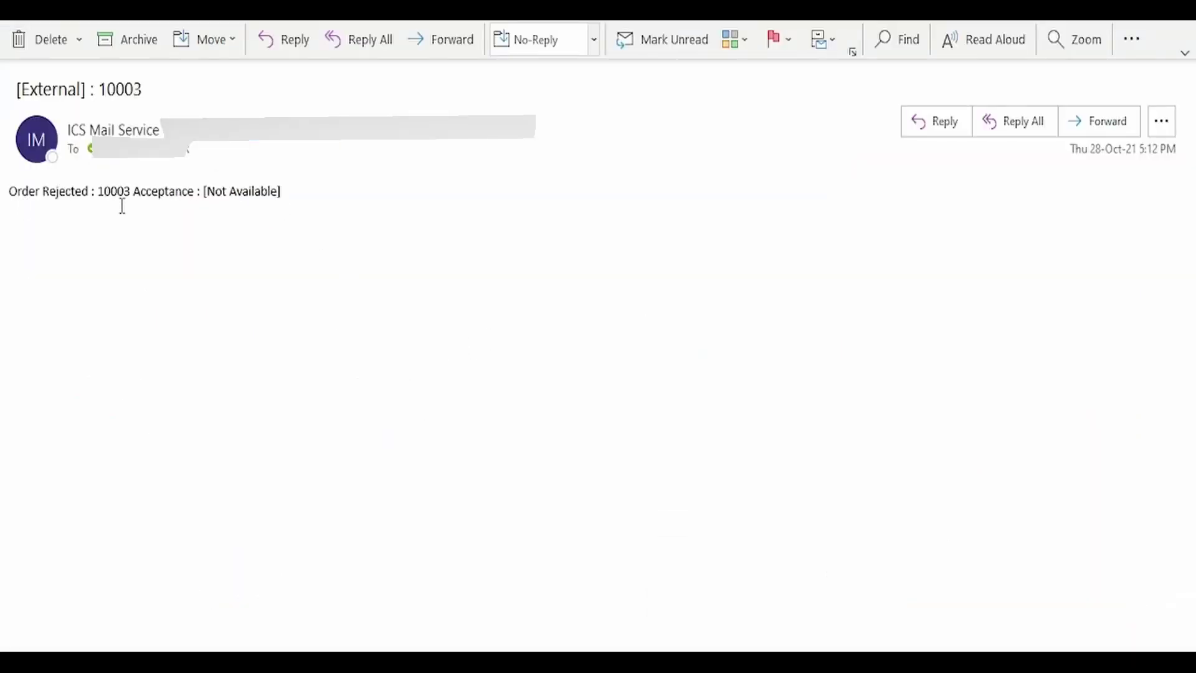
Step: Highlight order 10003 and the Not Available acceptance value in the rejection email
double_click(129, 90)
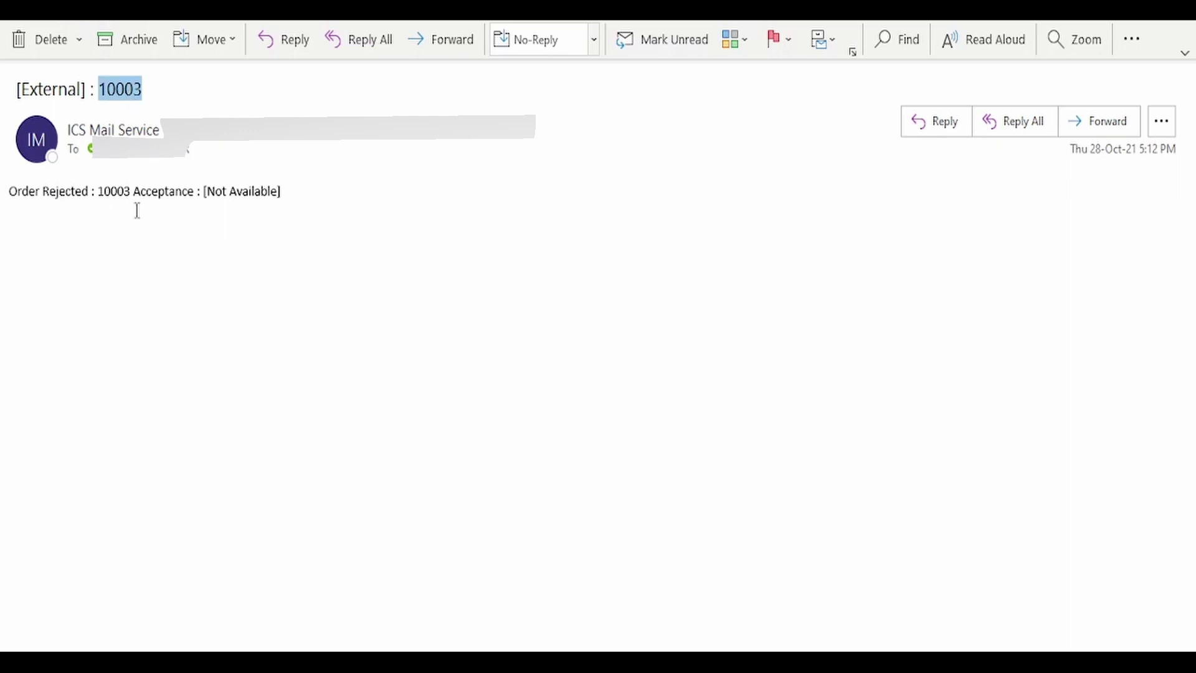
double_click(165, 191)
left_click_drag(280, 191, 210, 183)
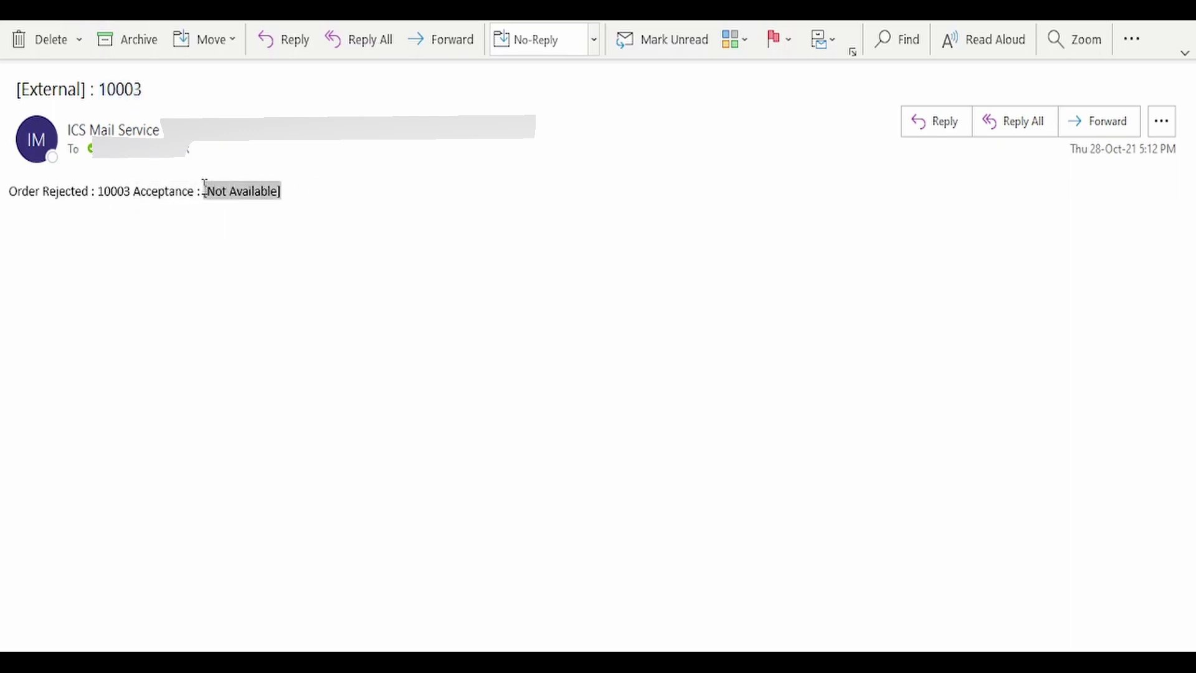
double_click(111, 192)
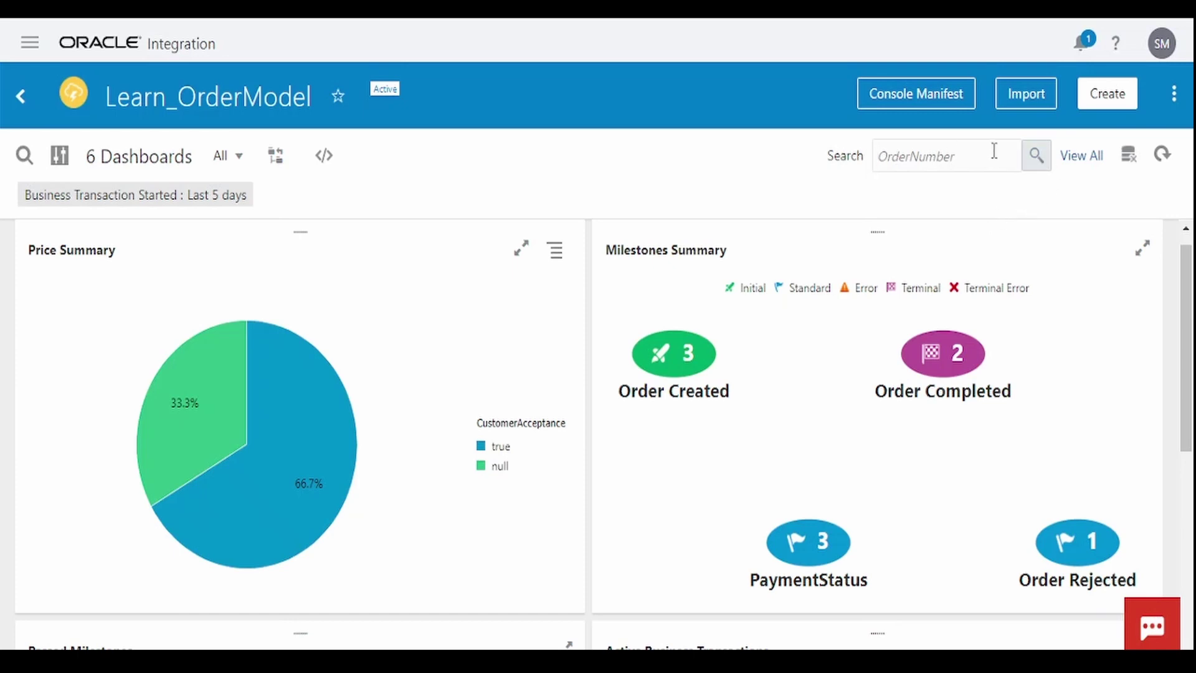
Step: List all three business transactions and open order 10003's milestone timeline
left_click(1036, 155)
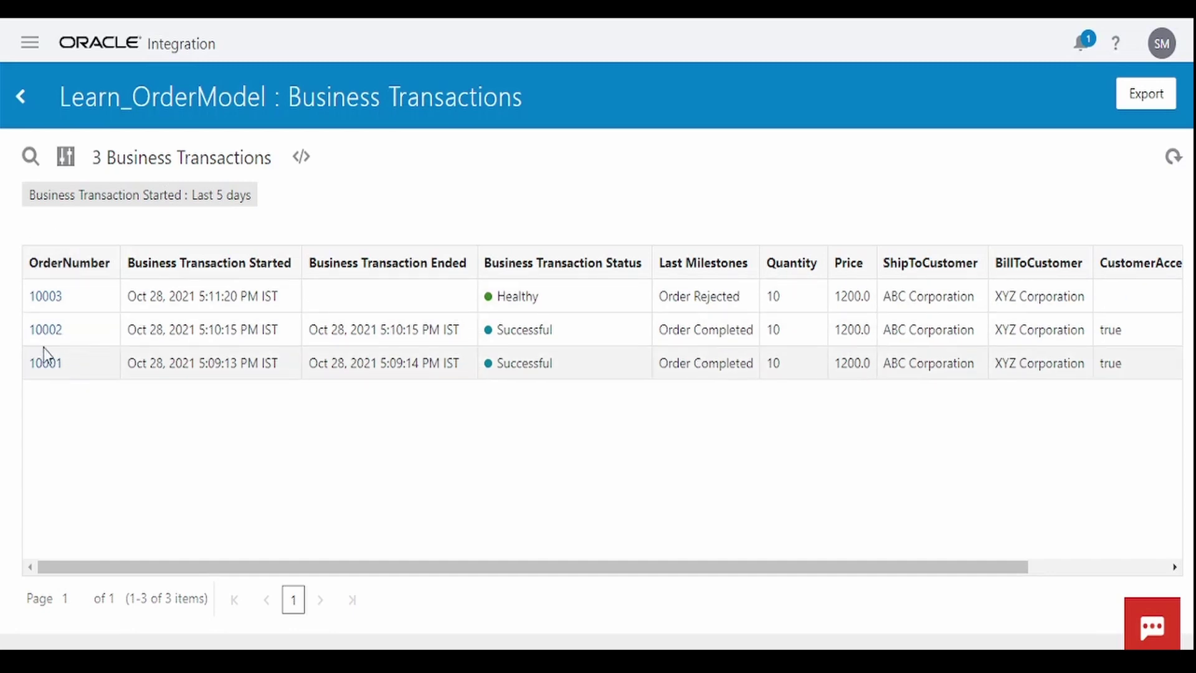
left_click_drag(459, 566, 959, 538)
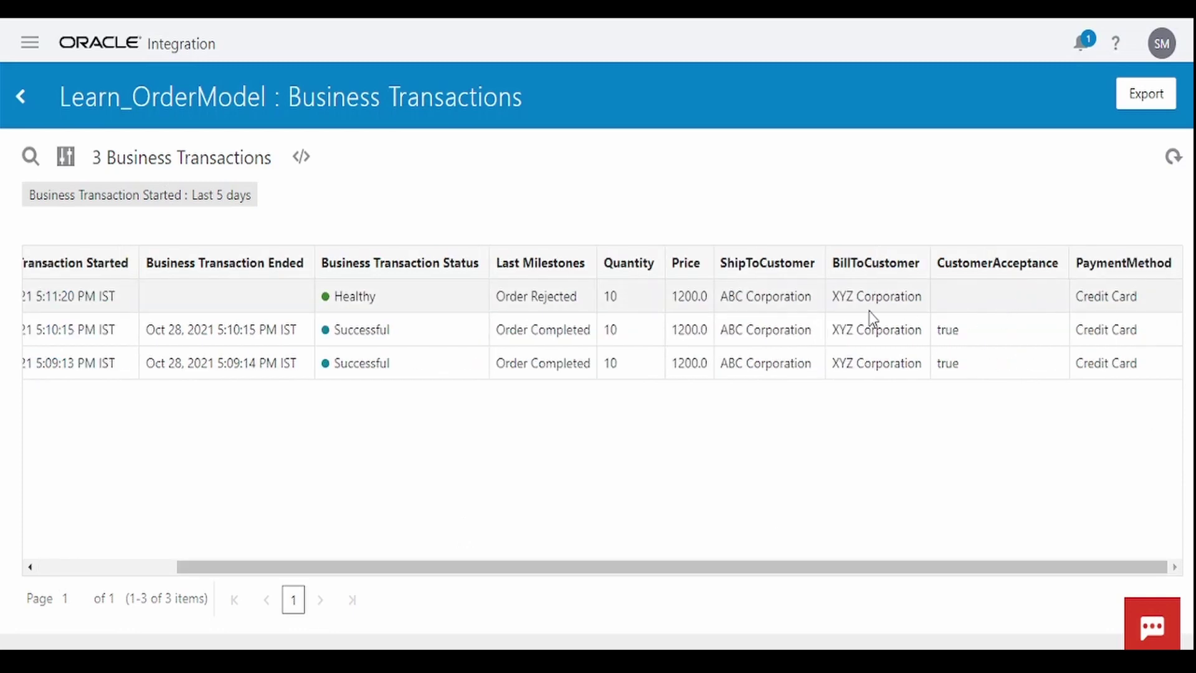
left_click_drag(993, 567, 821, 585)
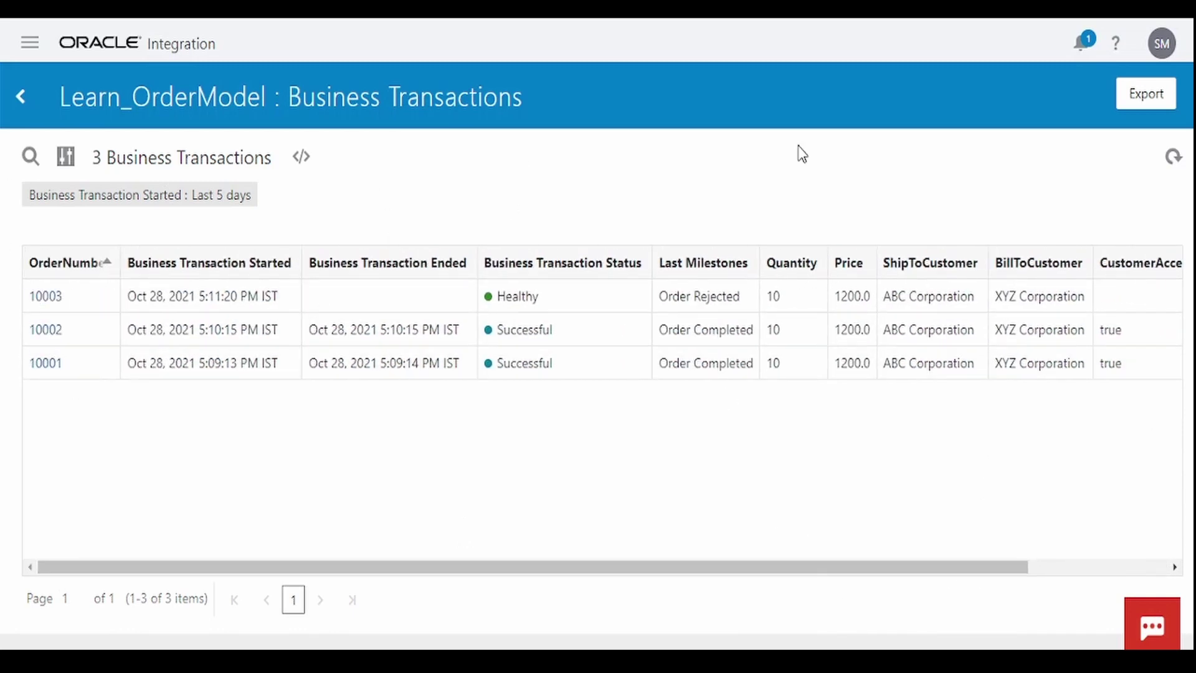
left_click_drag(843, 567, 1141, 556)
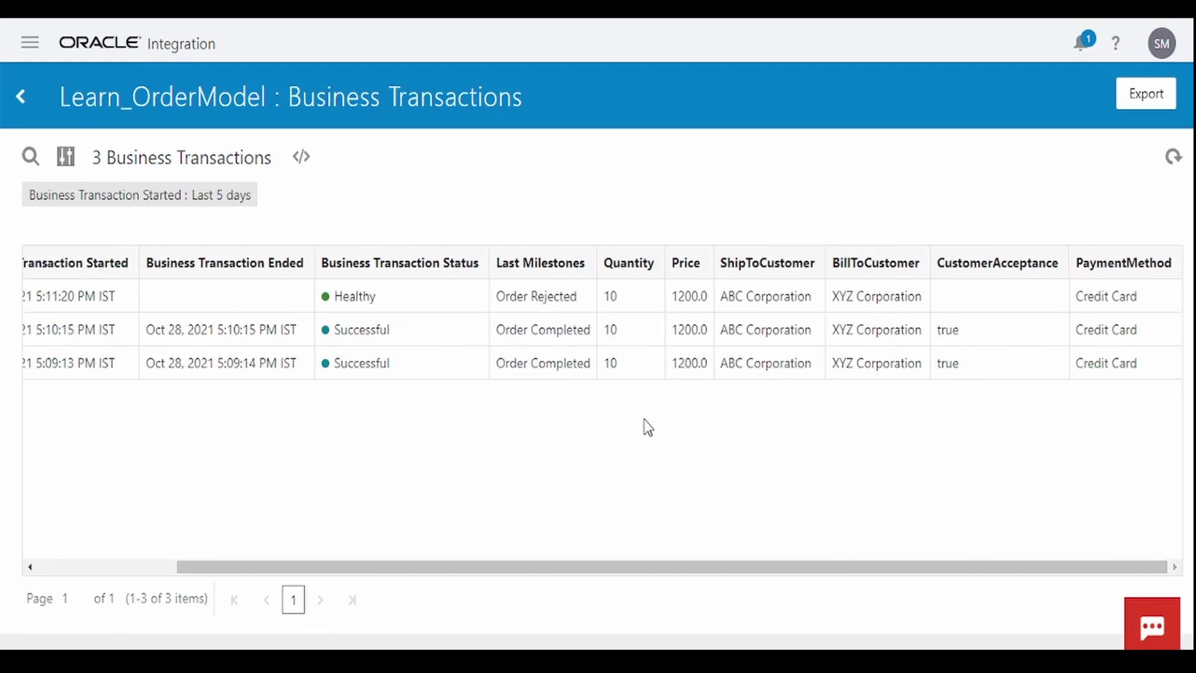
scroll(47, 309, "left", 3)
left_click(45, 296)
Step: Inspect order 10003's PaymentStatus and Order Rejected details, then go back to Learn_OrderModel
left_click(491, 393)
left_click(514, 326)
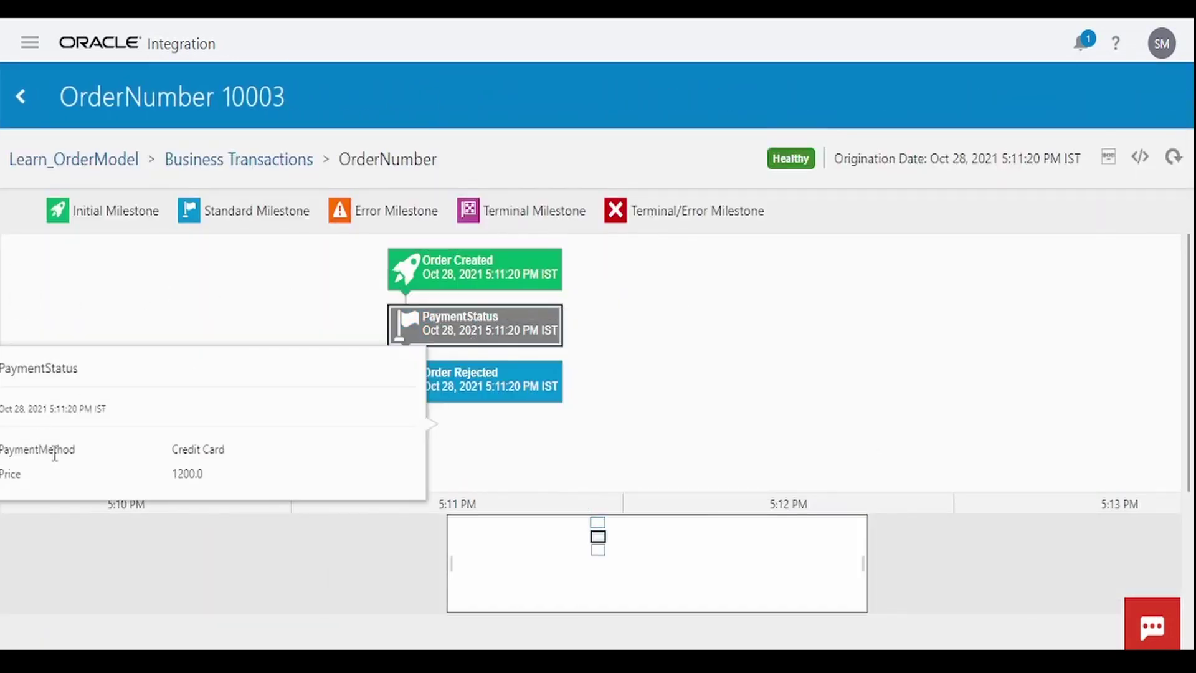
left_click(486, 401)
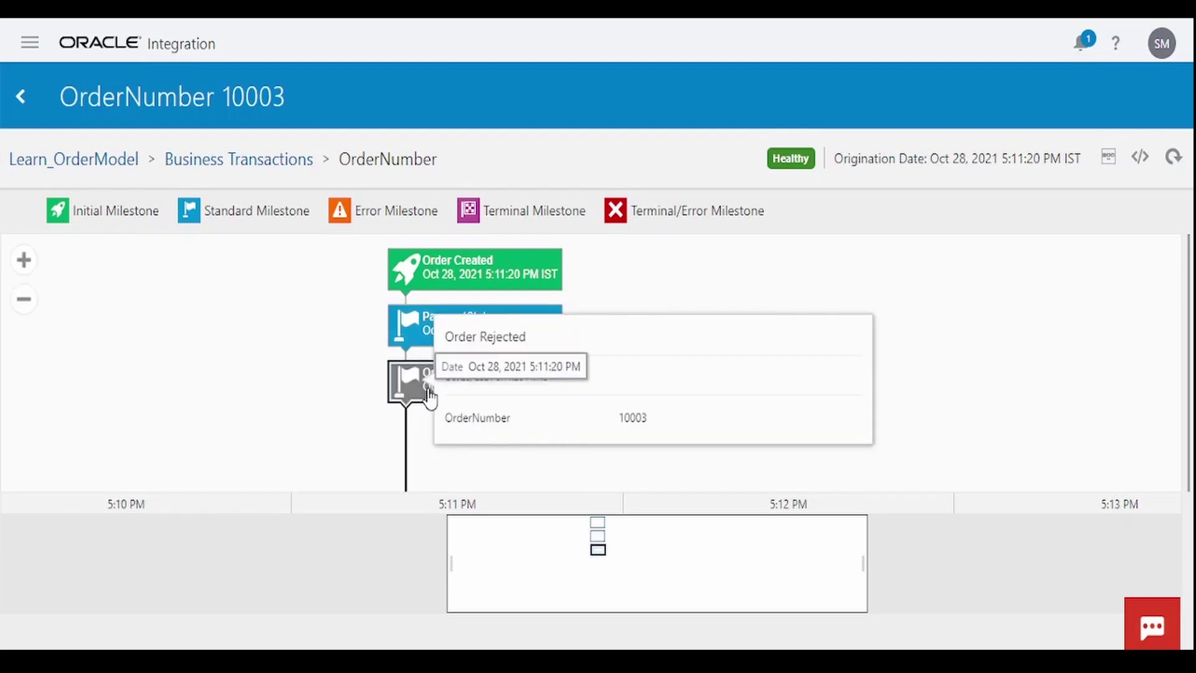
left_click(21, 97)
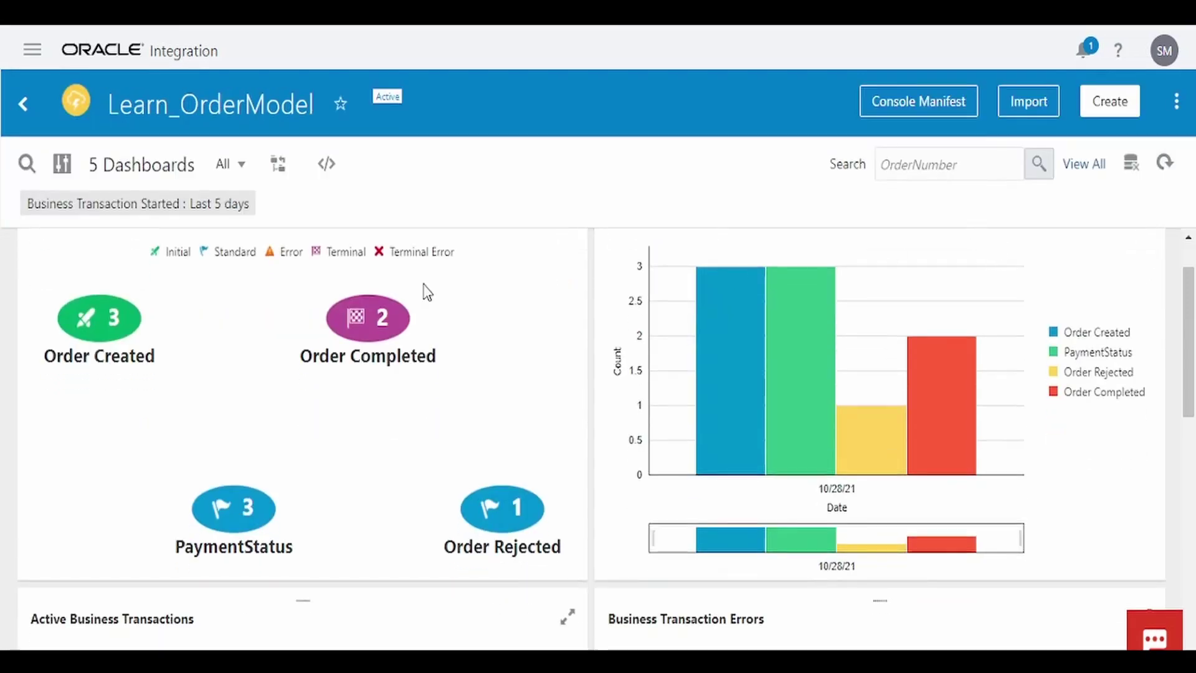
scroll(793, 566, "down", 4)
scroll(794, 567, "down", 4)
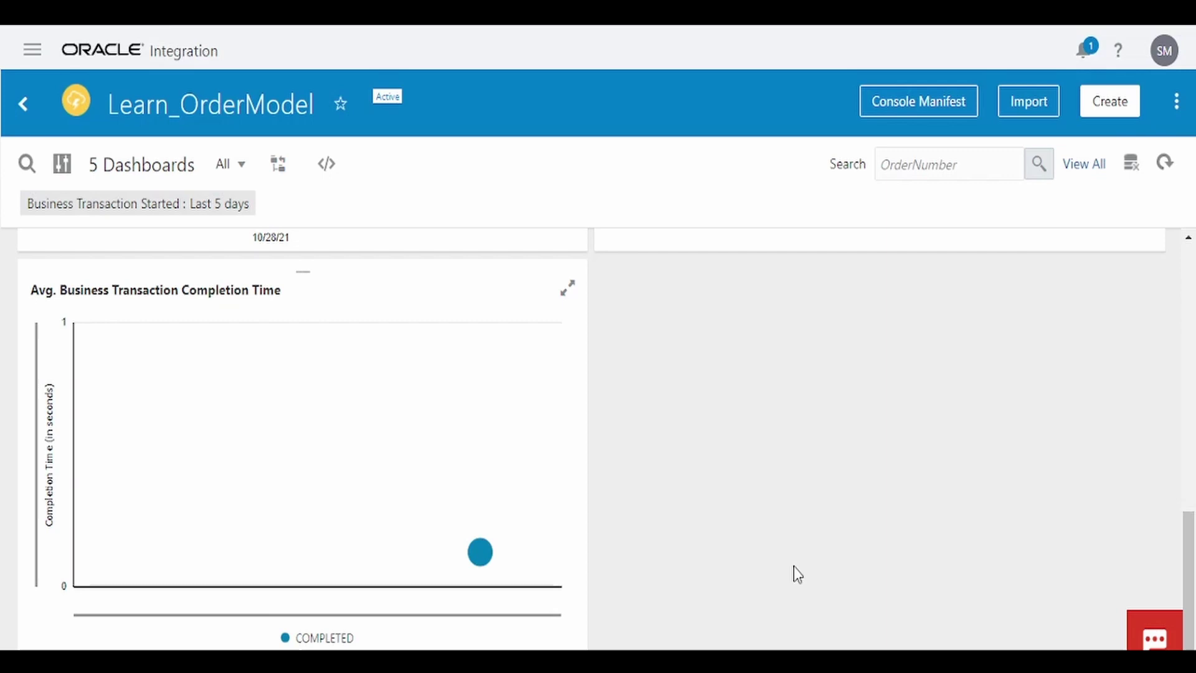
scroll(793, 566, "up", 1)
scroll(801, 564, "up", 3)
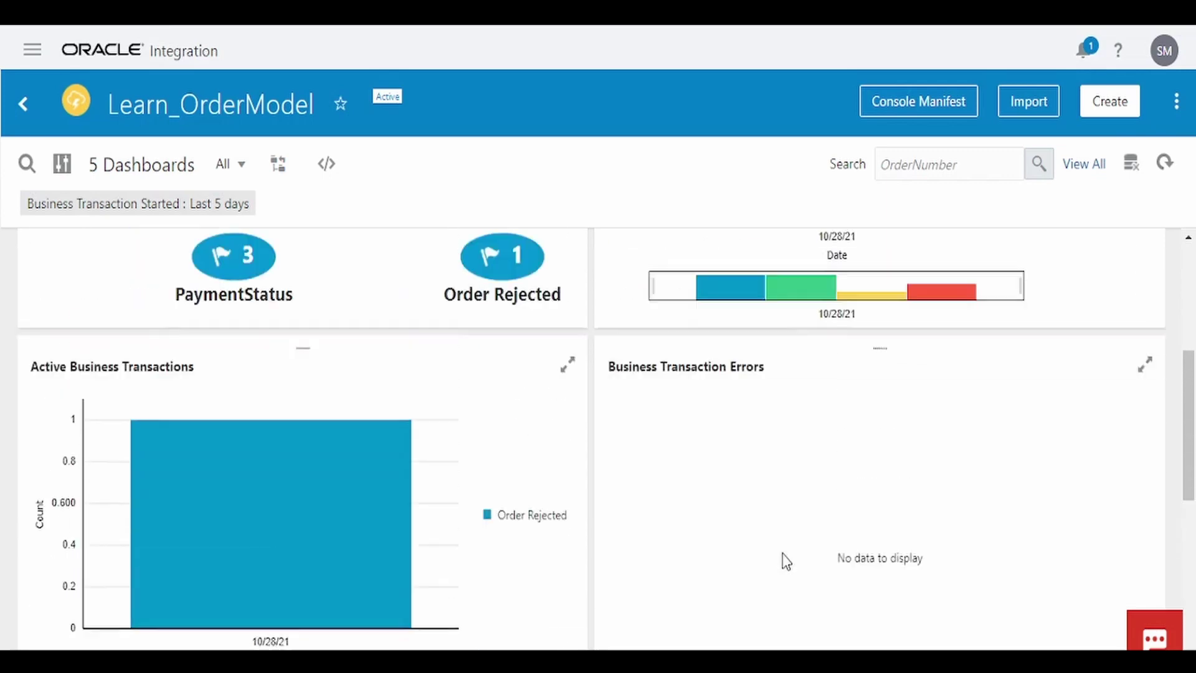